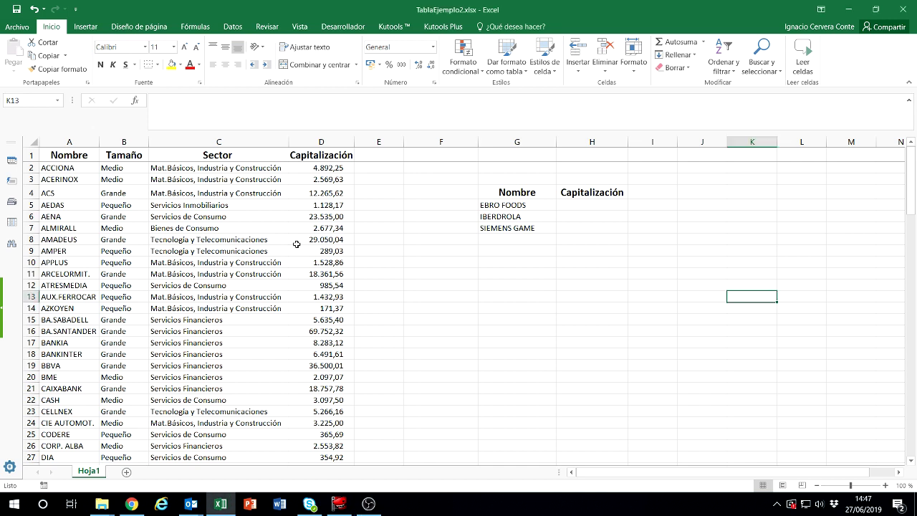
Step: Scroll through the company list and briefly outline the empty cells H5, H6 and H7 for emphasis
{"action": "scroll", "coordinate": [282, 337], "scroll_direction": "down", "scroll_amount": 3}
{"action": "scroll", "coordinate": [281, 337], "scroll_direction": "down", "scroll_amount": 7}
{"action": "scroll", "coordinate": [279, 326], "scroll_direction": "down", "scroll_amount": 7}
{"action": "scroll", "coordinate": [278, 323], "scroll_direction": "up", "scroll_amount": 7}
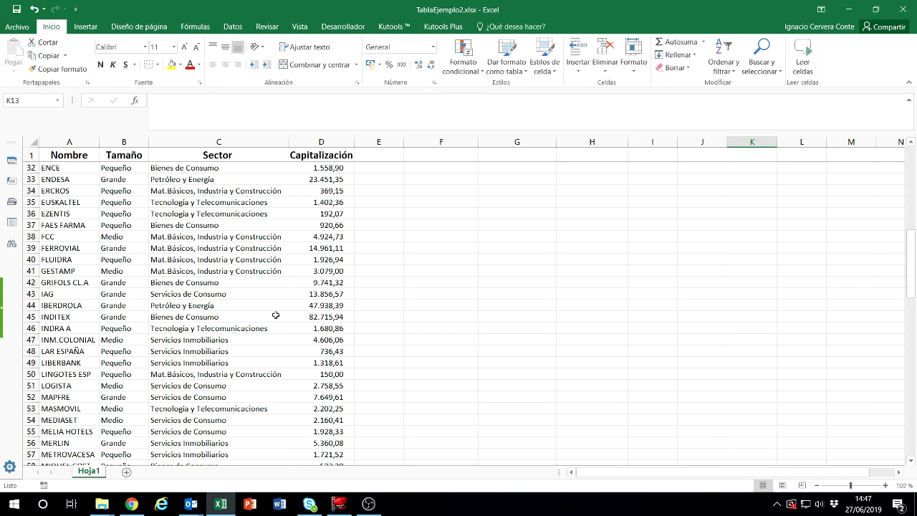
{"action": "scroll", "coordinate": [275, 316], "scroll_direction": "up", "scroll_amount": 9}
{"action": "scroll", "coordinate": [275, 315], "scroll_direction": "up", "scroll_amount": 1}
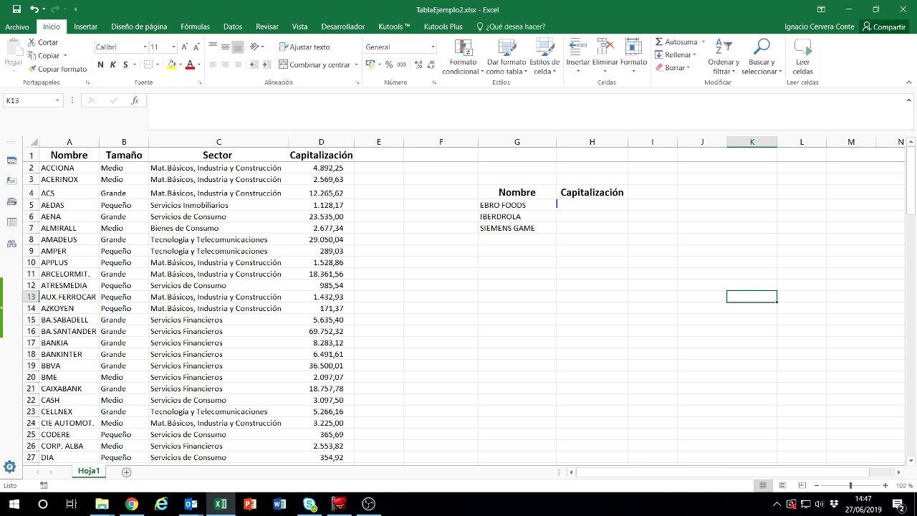
{"action": "left_click_drag", "start_coordinate": [558, 200], "coordinate": [620, 211]}
{"action": "left_click_drag", "start_coordinate": [556, 213], "coordinate": [620, 220]}
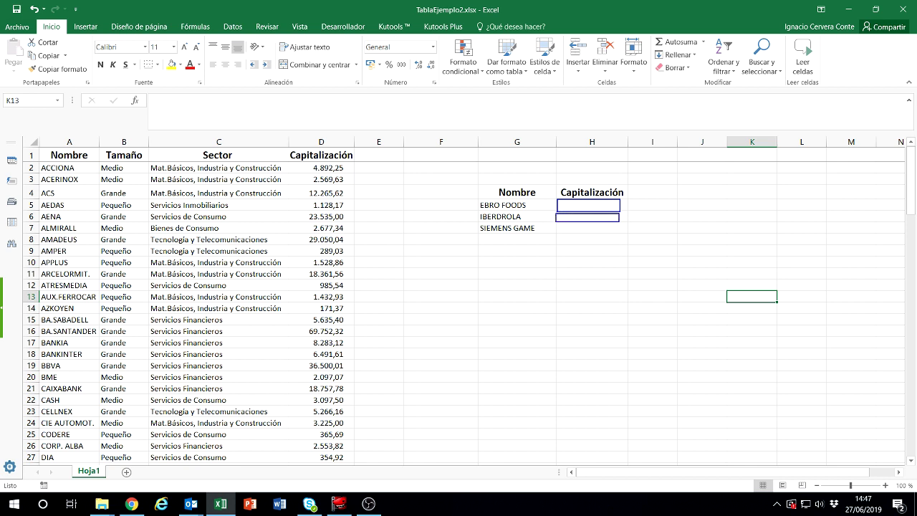
{"action": "left_click_drag", "start_coordinate": [561, 226], "coordinate": [615, 234]}
{"action": "key", "text": "Escape"}
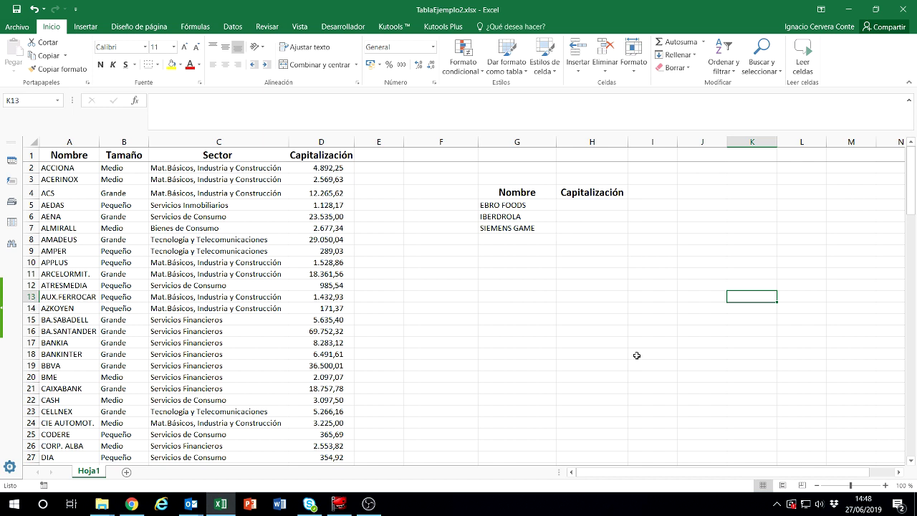
Step: Link H5 to D29 so EBRO FOODS shows 2.884,97
{"action": "left_click", "coordinate": [593, 208]}
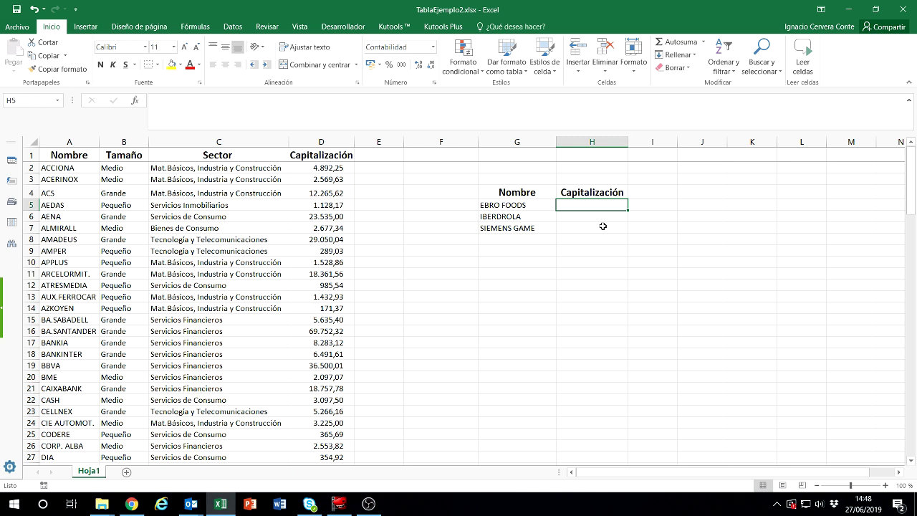
{"action": "type", "text": "="}
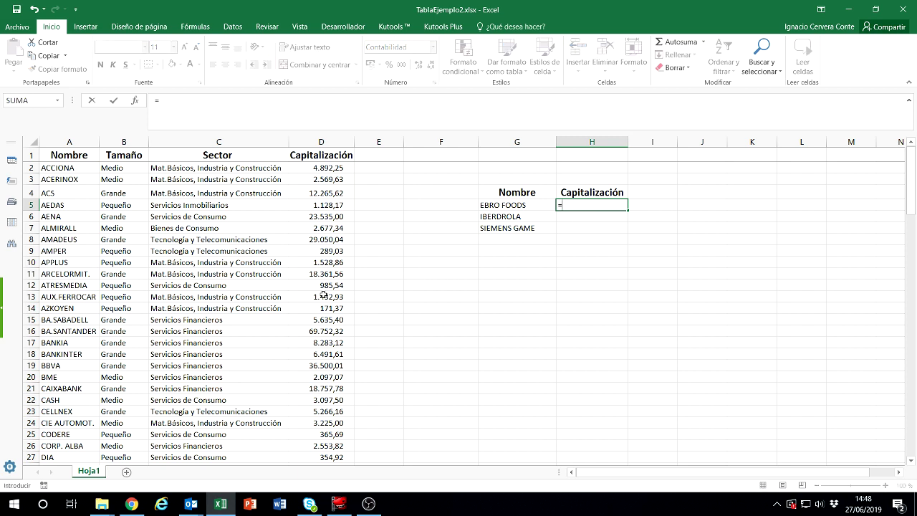
{"action": "scroll", "coordinate": [316, 292], "scroll_direction": "down", "scroll_amount": 8}
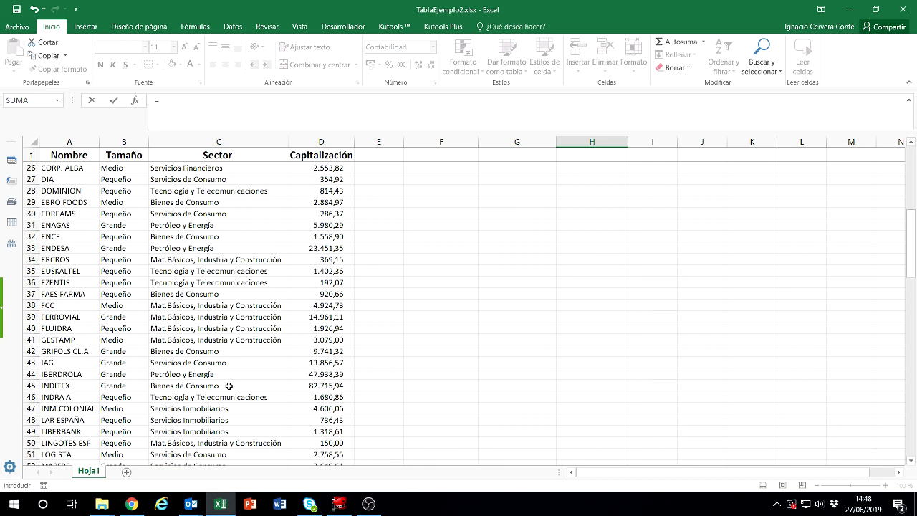
{"action": "left_click", "coordinate": [323, 203]}
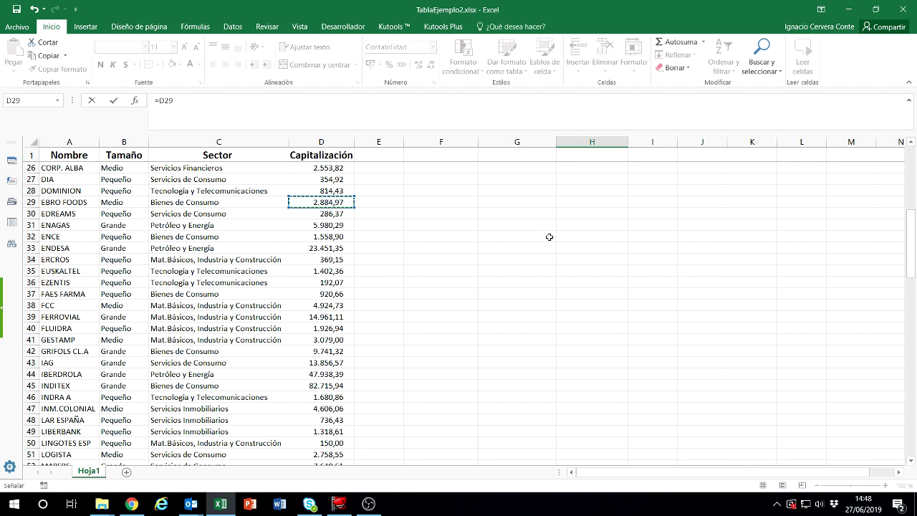
{"action": "key", "text": "Return"}
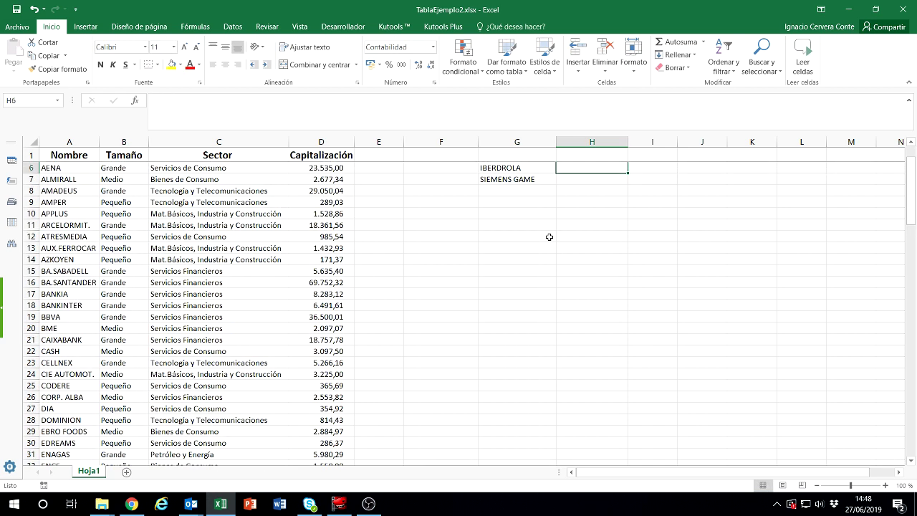
Step: Link H6 to D44 so IBERDROLA shows 47.938,39
{"action": "scroll", "coordinate": [549, 237], "scroll_direction": "up", "scroll_amount": 1}
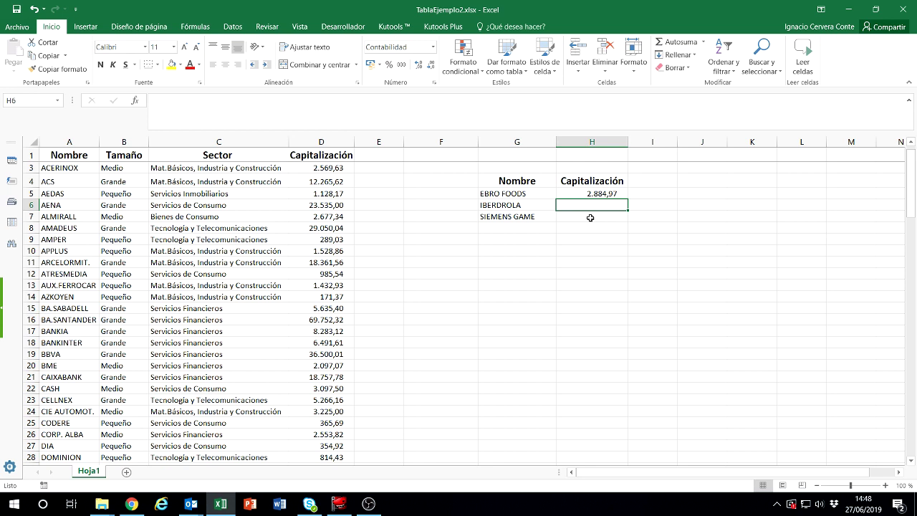
{"action": "type", "text": "="}
{"action": "scroll", "coordinate": [180, 284], "scroll_direction": "down", "scroll_amount": 2}
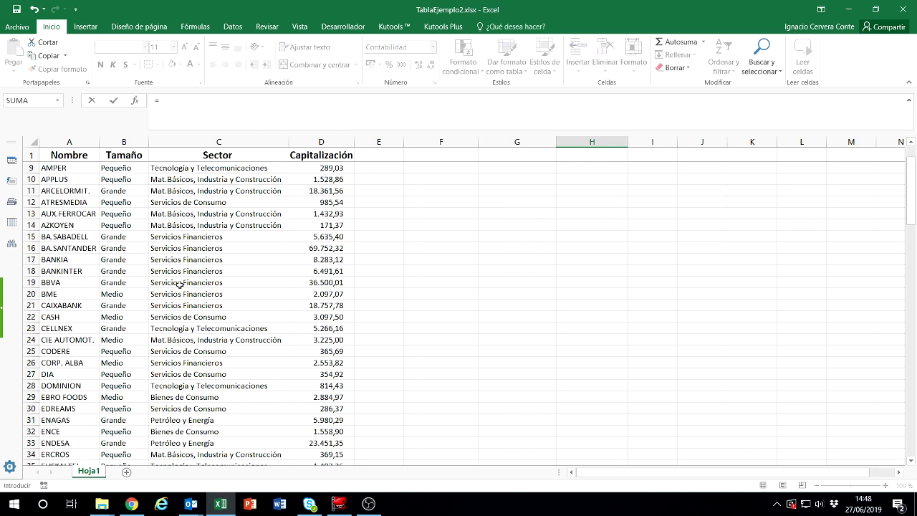
{"action": "scroll", "coordinate": [181, 284], "scroll_direction": "down", "scroll_amount": 3}
{"action": "scroll", "coordinate": [185, 290], "scroll_direction": "down", "scroll_amount": 5}
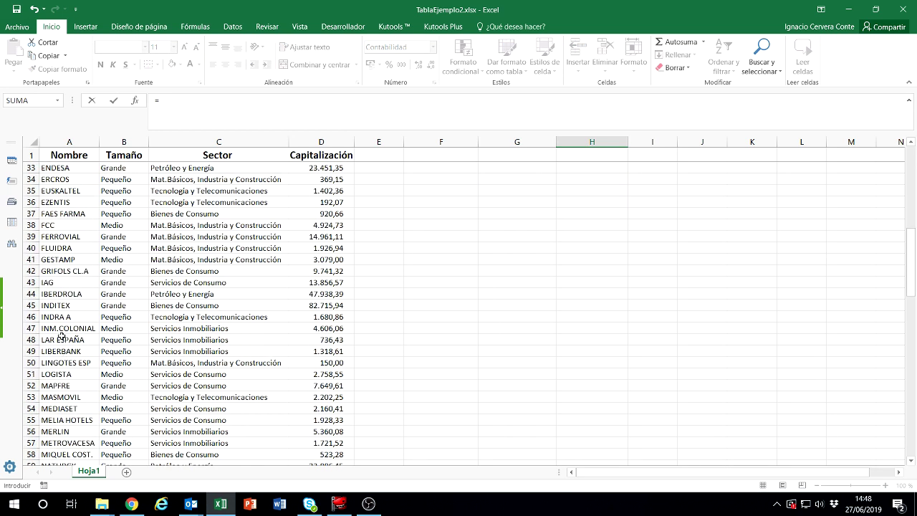
{"action": "left_click", "coordinate": [300, 295]}
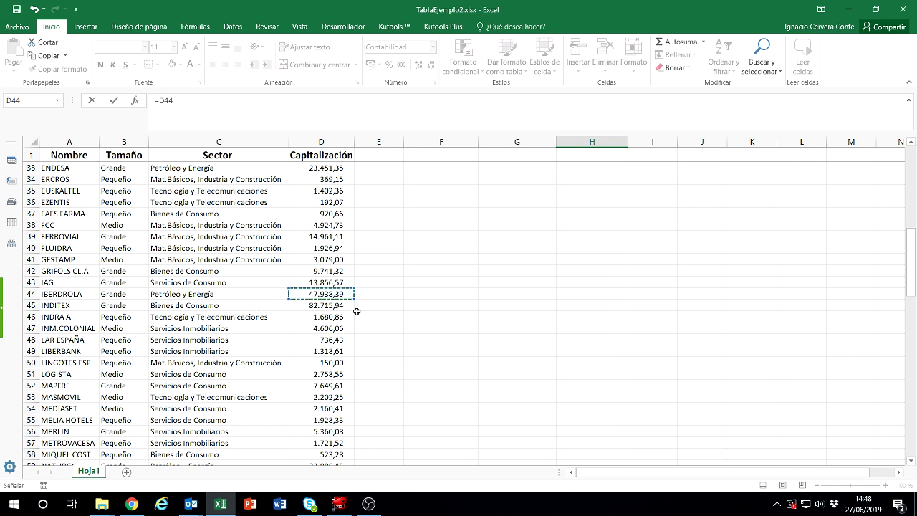
{"action": "key", "text": "Return"}
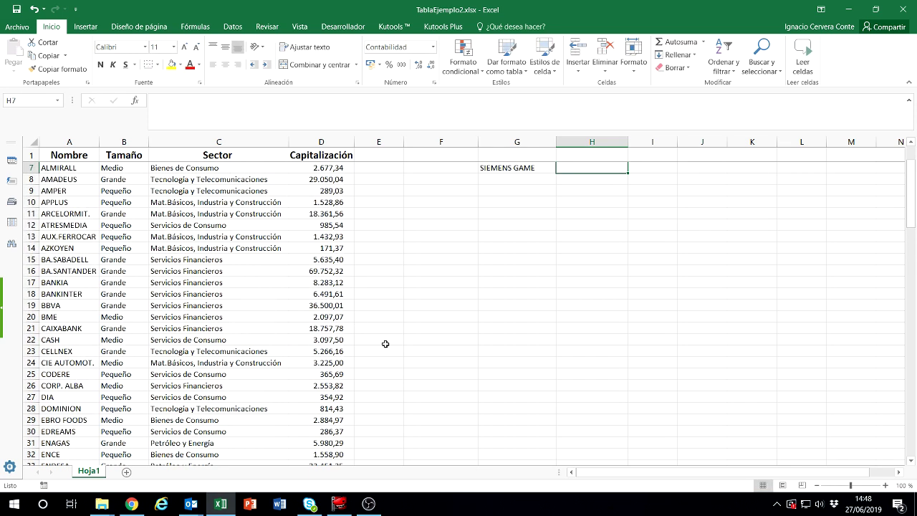
Step: Link H7 to D75 so SIEMENS GAME shows 9.164,78
{"action": "type", "text": "="}
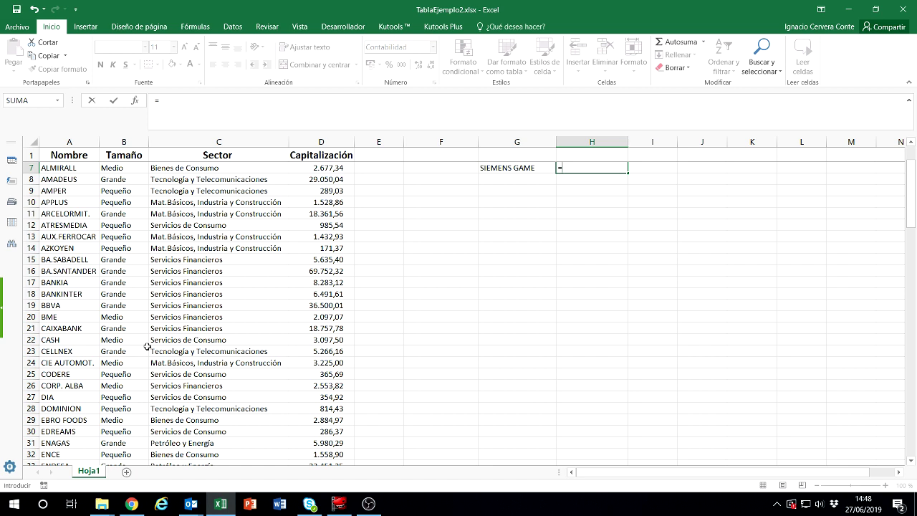
{"action": "scroll", "coordinate": [182, 313], "scroll_direction": "down", "scroll_amount": 2}
{"action": "scroll", "coordinate": [183, 313], "scroll_direction": "down", "scroll_amount": 6}
{"action": "scroll", "coordinate": [180, 317], "scroll_direction": "down", "scroll_amount": 9}
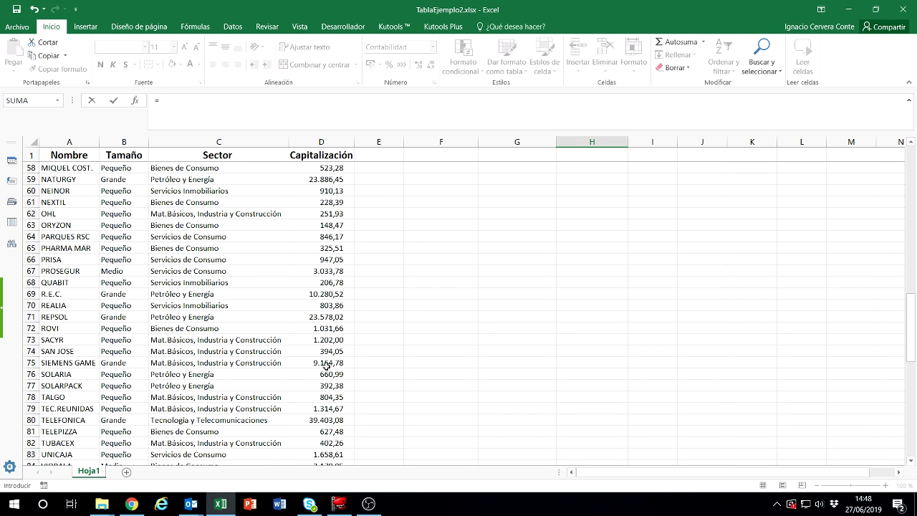
{"action": "left_click", "coordinate": [326, 363]}
{"action": "key", "text": "Return"}
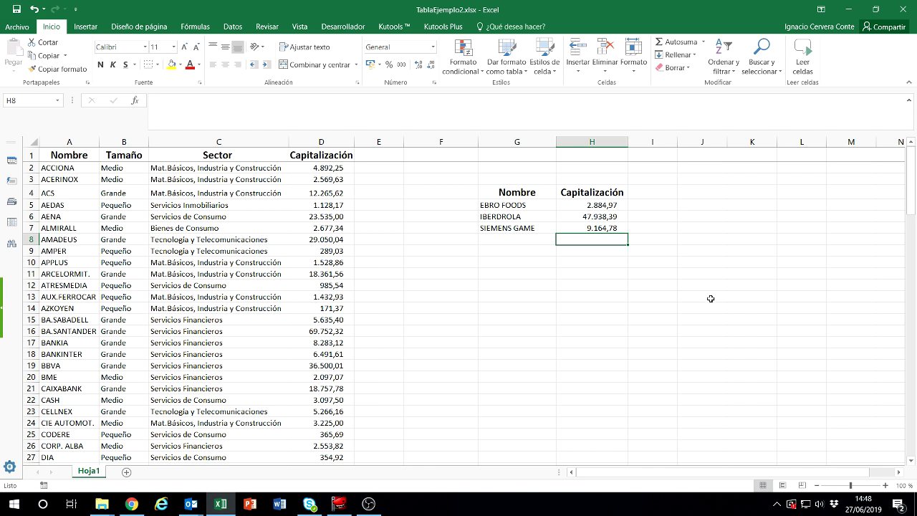
Step: Begin a BUSCARV formula in cell I5 using the =bus function autocomplete
{"action": "left_click", "coordinate": [673, 204]}
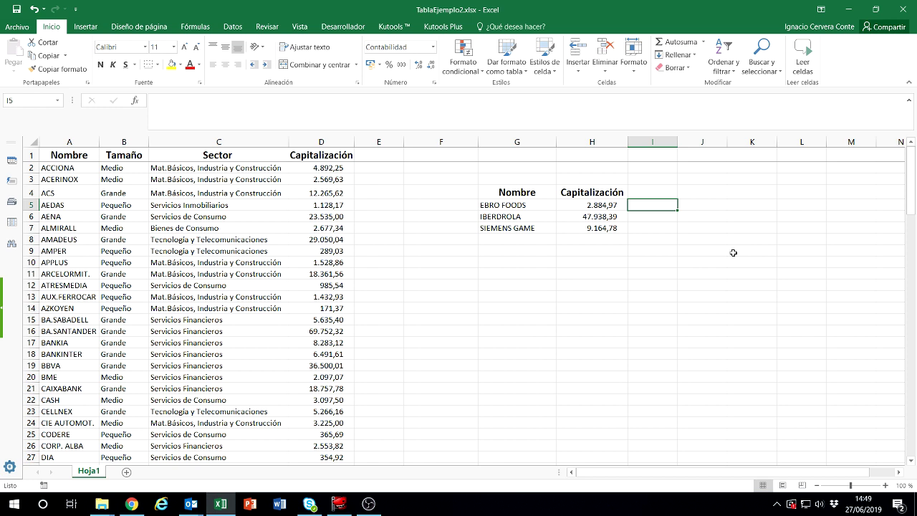
{"action": "type", "text": "="}
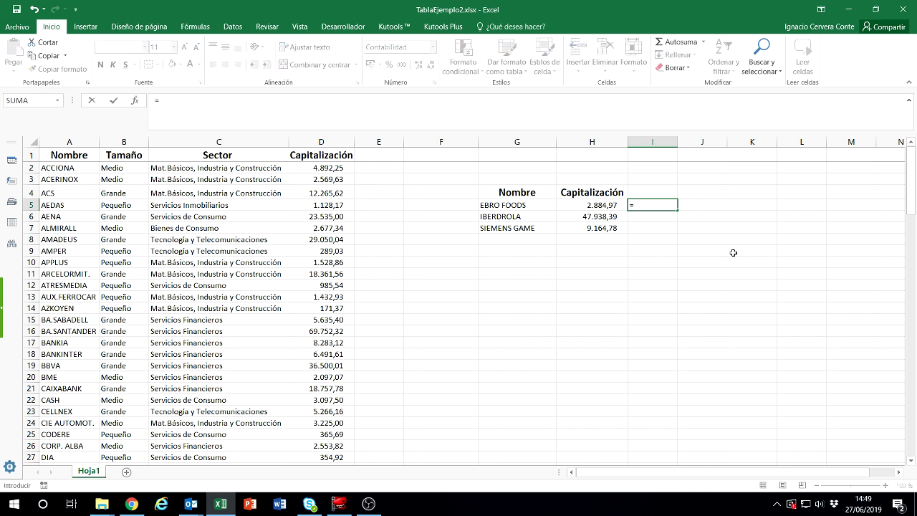
{"action": "type", "text": "bus"}
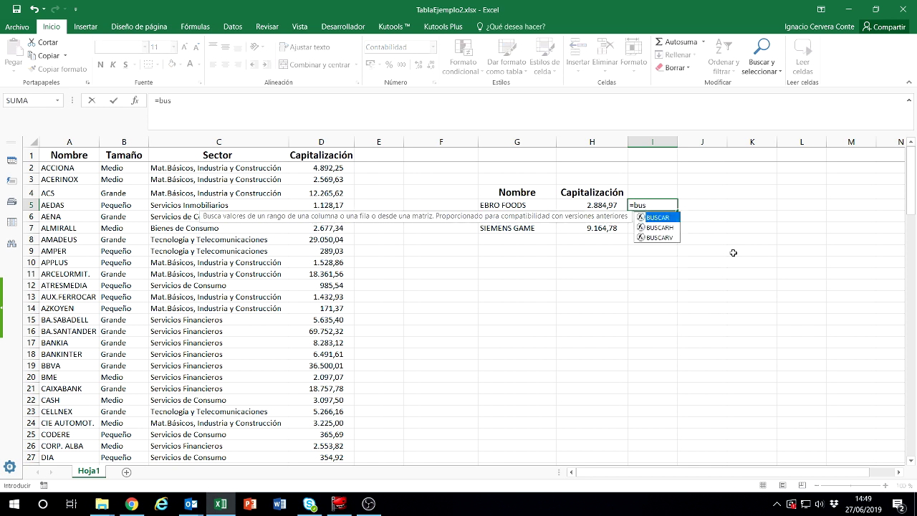
{"action": "left_click", "coordinate": [658, 239]}
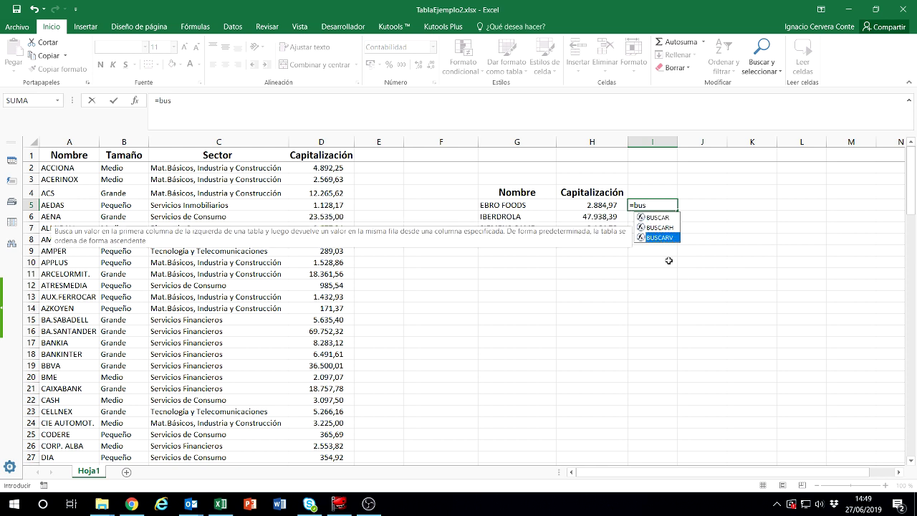
{"action": "double_click", "coordinate": [660, 239]}
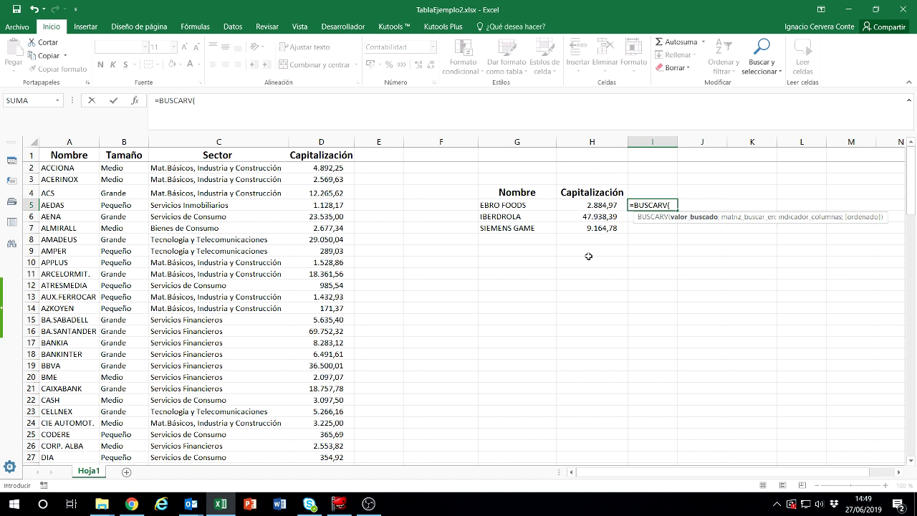
Step: Add lookup value G5 and the absolute table range $A$1:$D$86 to the BUSCARV formula
{"action": "left_click", "coordinate": [509, 205]}
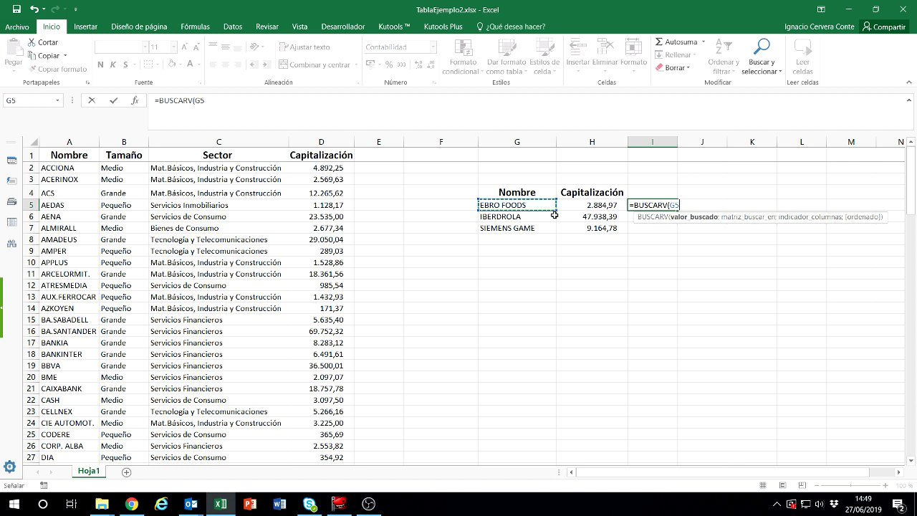
{"action": "type", "text": ";"}
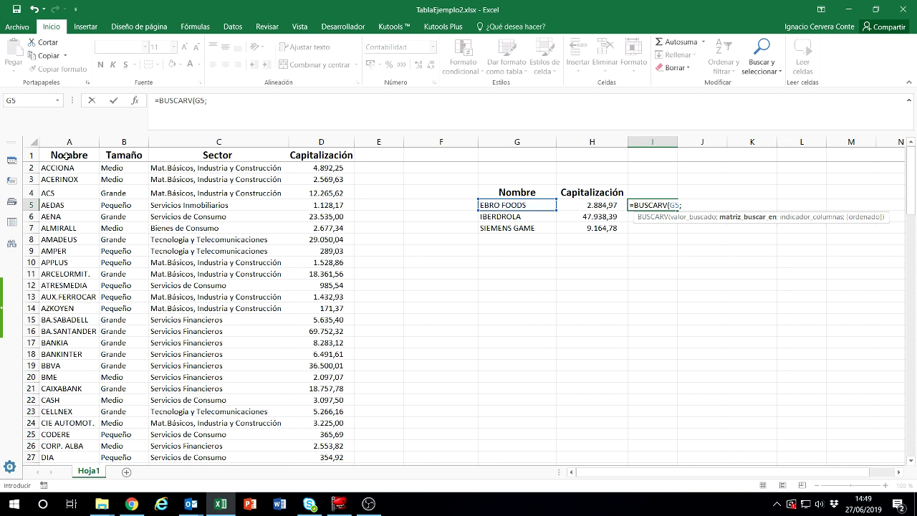
{"action": "left_click_drag", "start_coordinate": [64, 155], "coordinate": [318, 153]}
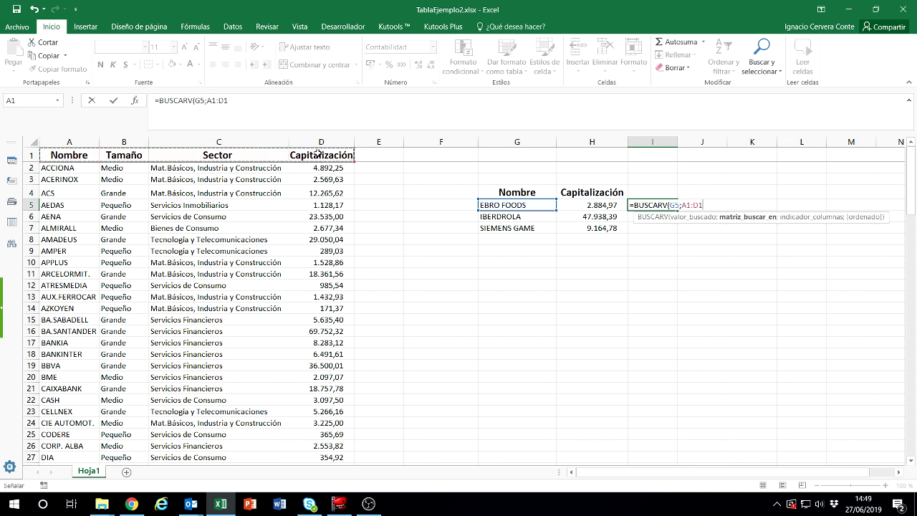
{"action": "key", "text": "ctrl+shift+Down"}
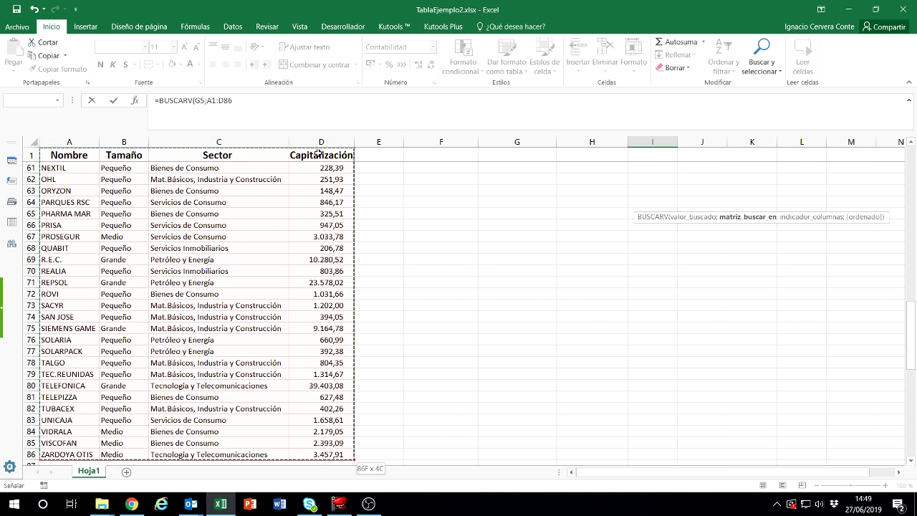
{"action": "key", "text": "F4"}
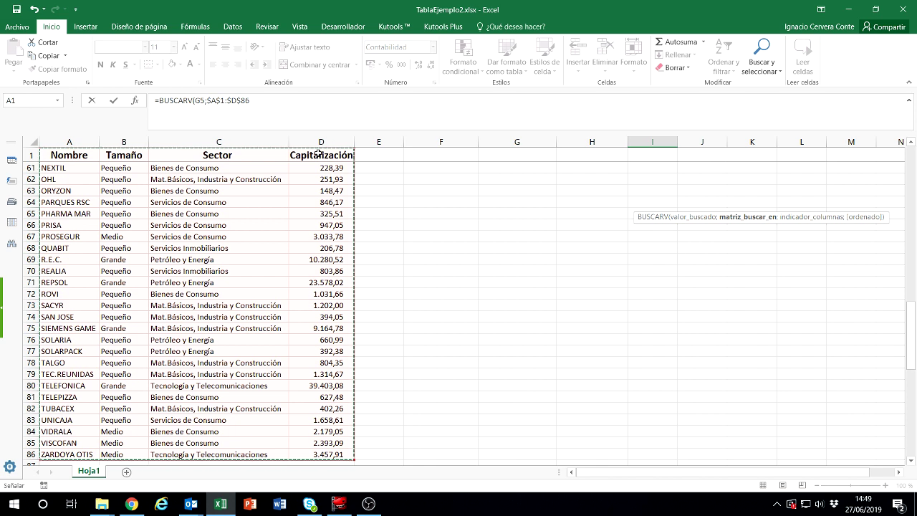
{"action": "type", "text": ";"}
{"action": "scroll", "coordinate": [648, 208], "scroll_direction": "up", "scroll_amount": 5}
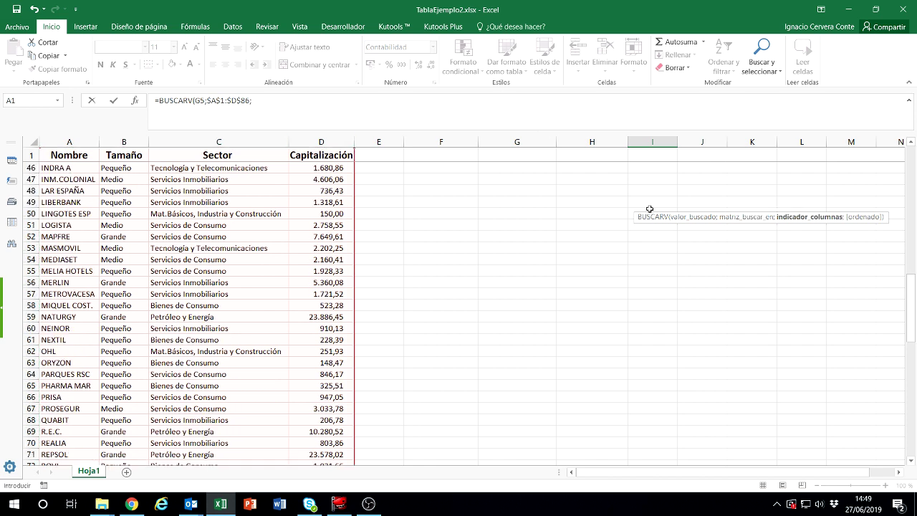
{"action": "scroll", "coordinate": [638, 209], "scroll_direction": "up", "scroll_amount": 6}
{"action": "scroll", "coordinate": [633, 211], "scroll_direction": "up", "scroll_amount": 5}
{"action": "scroll", "coordinate": [633, 212], "scroll_direction": "up", "scroll_amount": 4}
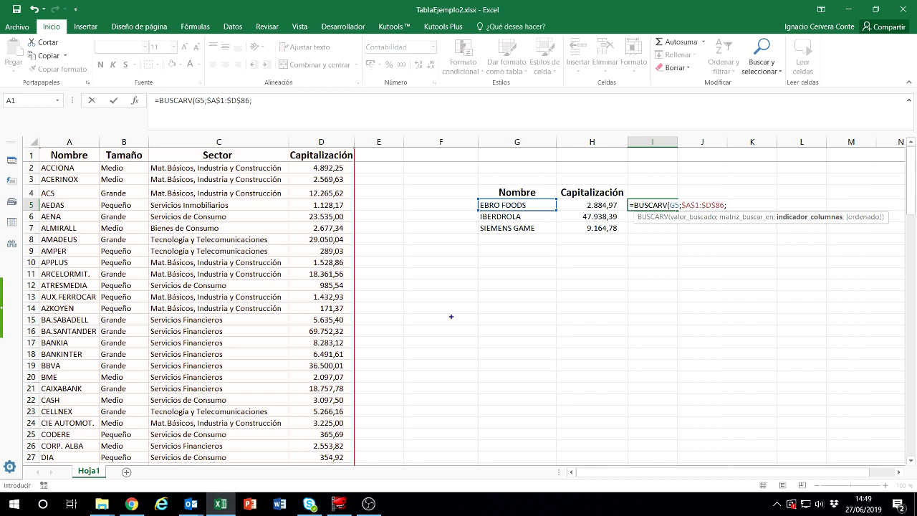
Step: Complete the formula as =BUSCARV(G5;$A$1:$D$86;4), returning 2.884,97 for EBRO FOODS
{"action": "left_click", "coordinate": [290, 156]}
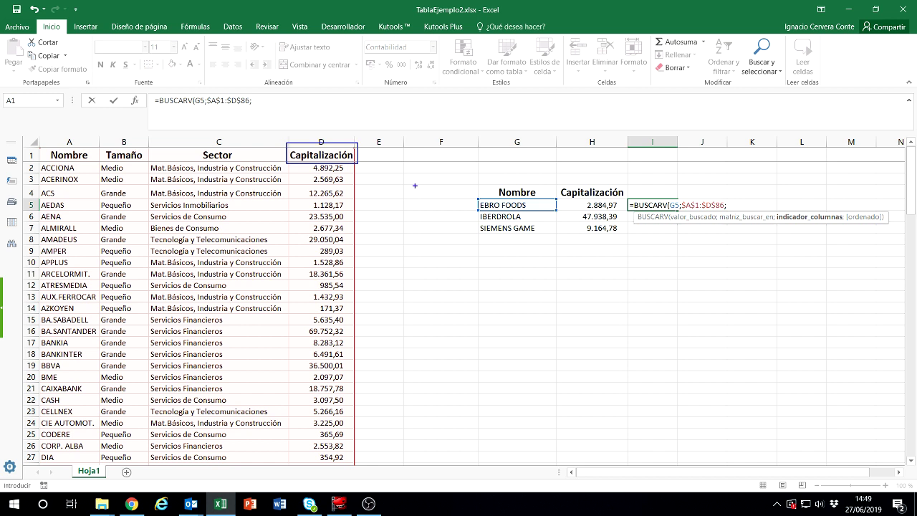
{"action": "left_click", "coordinate": [634, 212]}
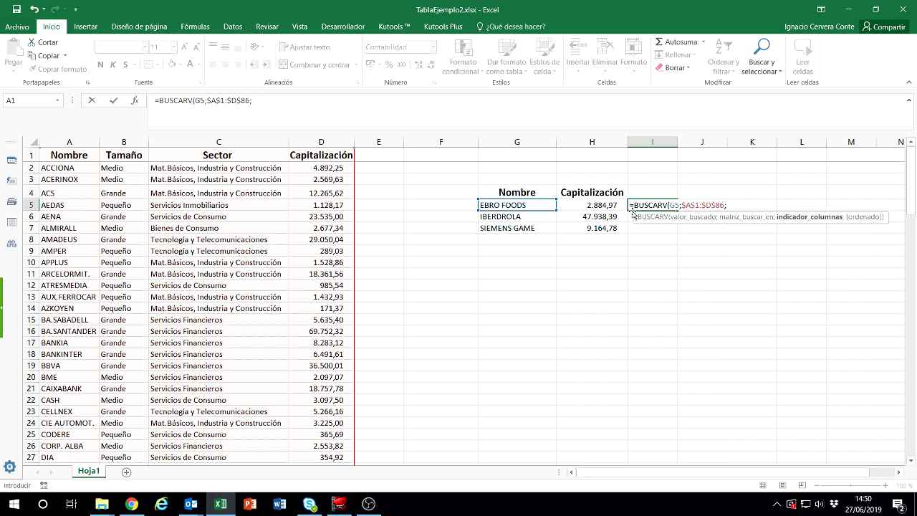
{"action": "type", "text": "4"}
{"action": "type", "text": ")"}
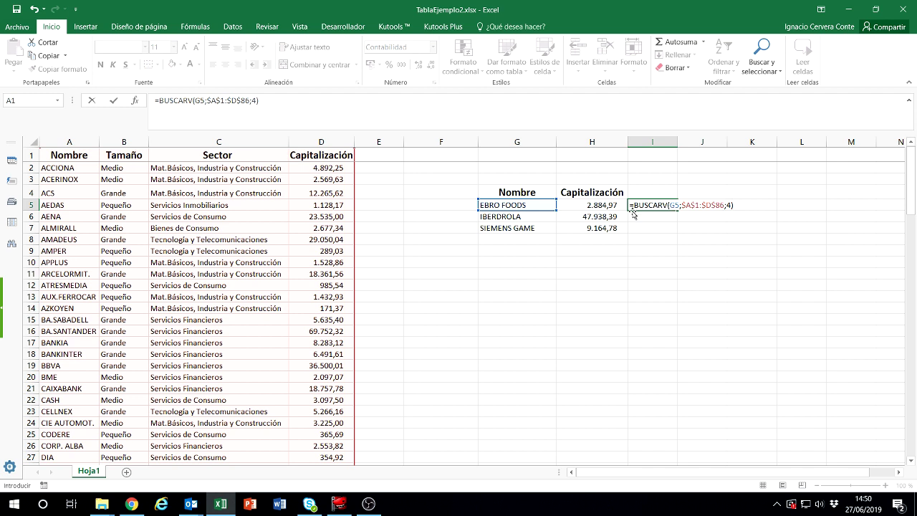
{"action": "key", "text": "Return"}
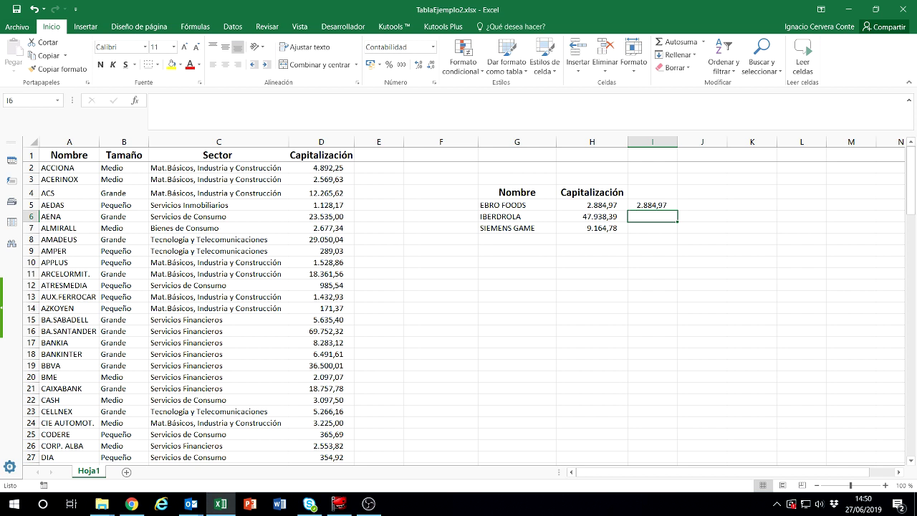
Step: Fill the I5 formula down to I6 and I7, giving 47.938,39 and 9.164,78
{"action": "left_click", "coordinate": [663, 206]}
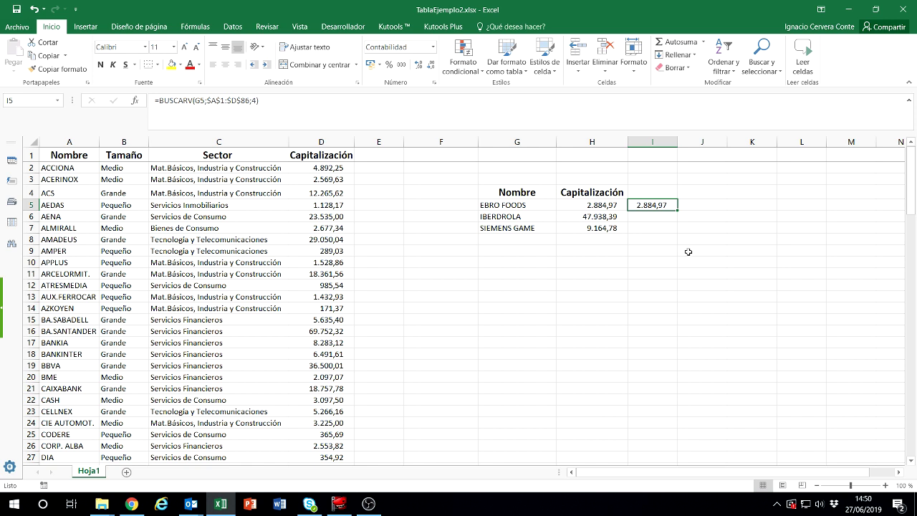
{"action": "left_click_drag", "start_coordinate": [678, 209], "coordinate": [678, 233]}
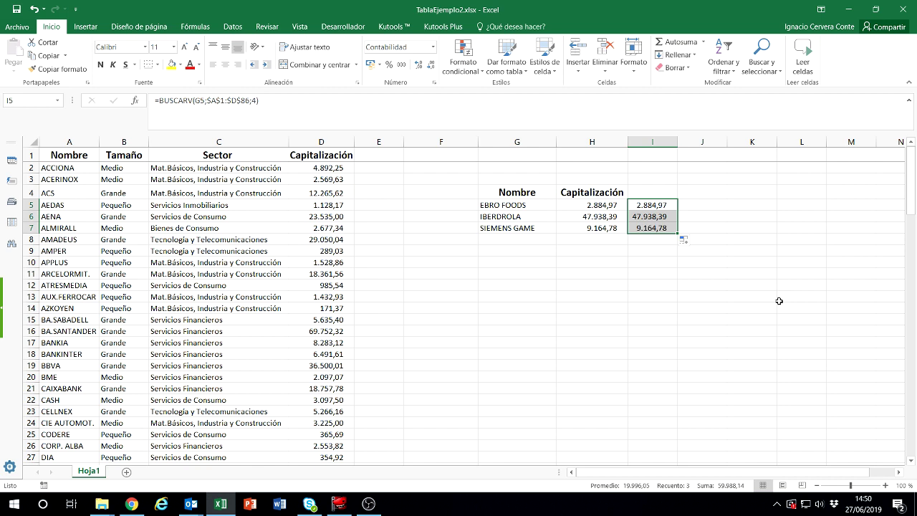
{"action": "left_click", "coordinate": [756, 287]}
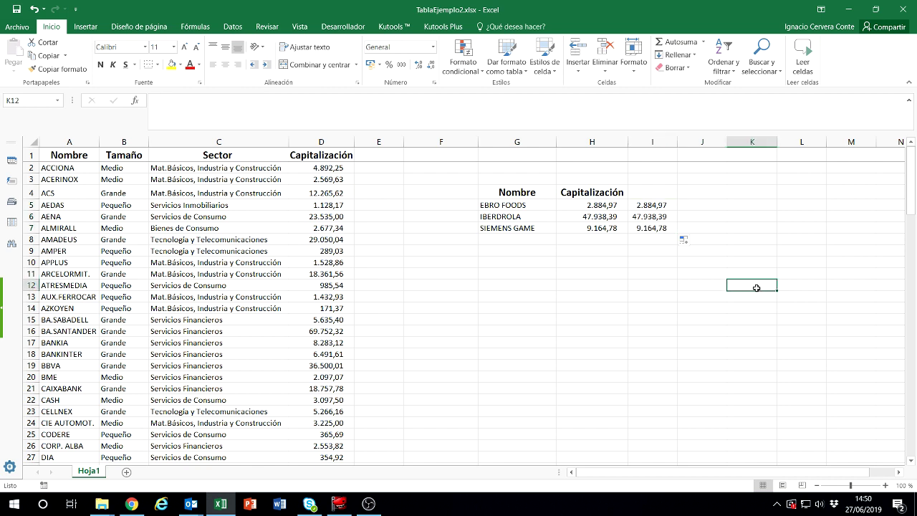